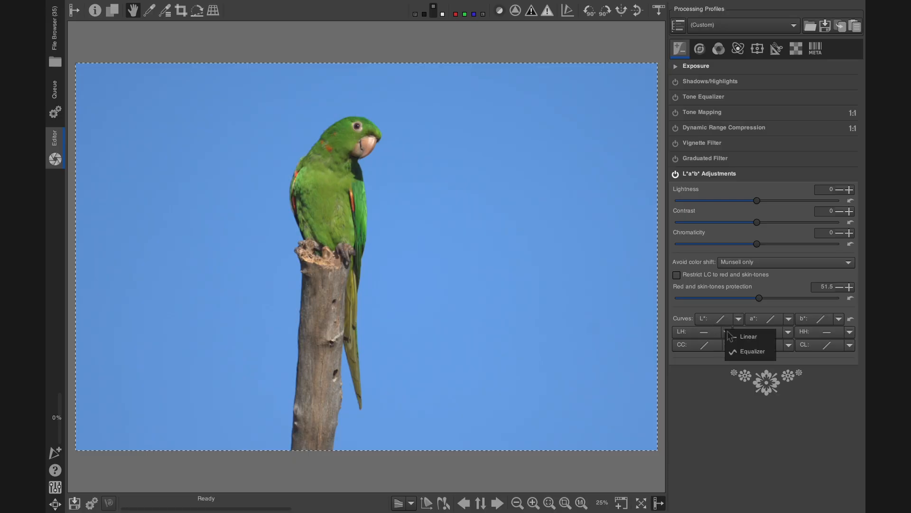
Set the LH curve to Equalizer, lower its blue point slightly, and compare the image with L*a*b* Adjustments off and on
{"action": "left_click", "coordinate": [751, 351]}
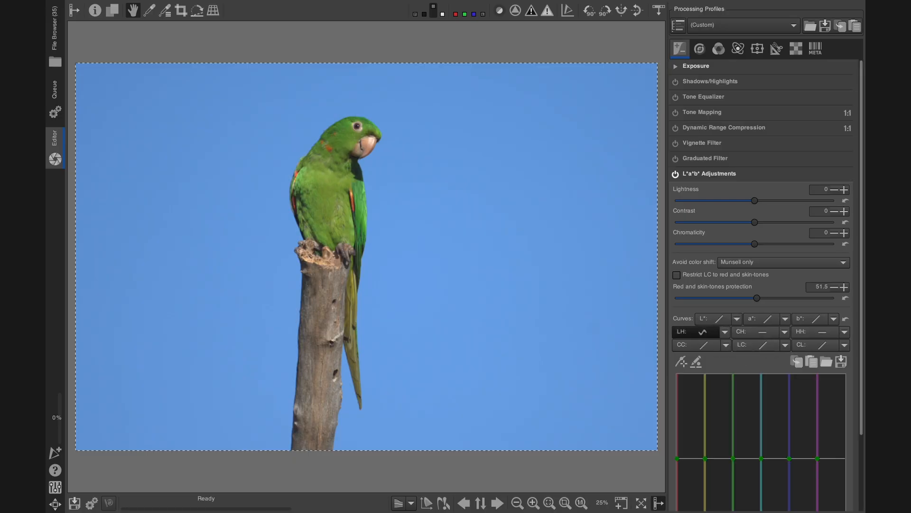
{"action": "scroll", "coordinate": [860, 347], "scroll_direction": "down", "scroll_amount": 4}
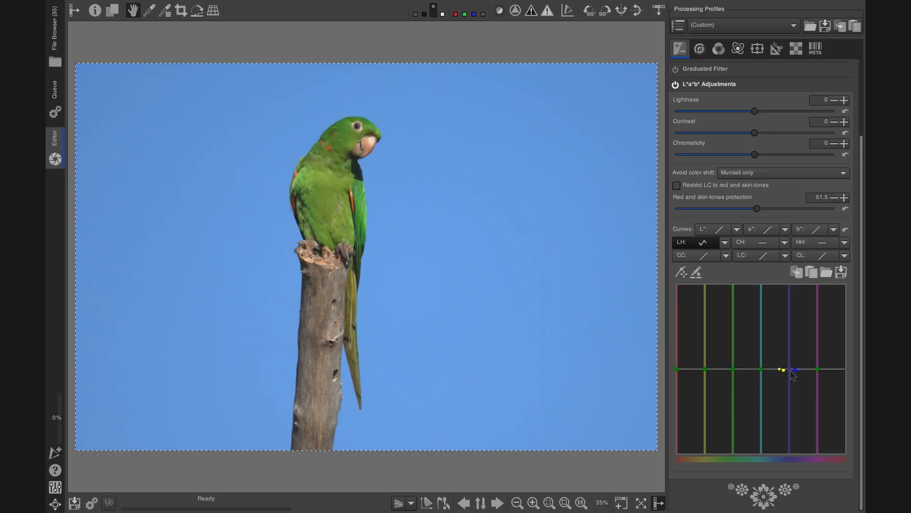
{"action": "mouse_move", "coordinate": [792, 371]}
{"action": "left_mouse_down"}
{"action": "mouse_move", "coordinate": [789, 385]}
{"action": "mouse_move", "coordinate": [787, 371]}
{"action": "left_mouse_up"}
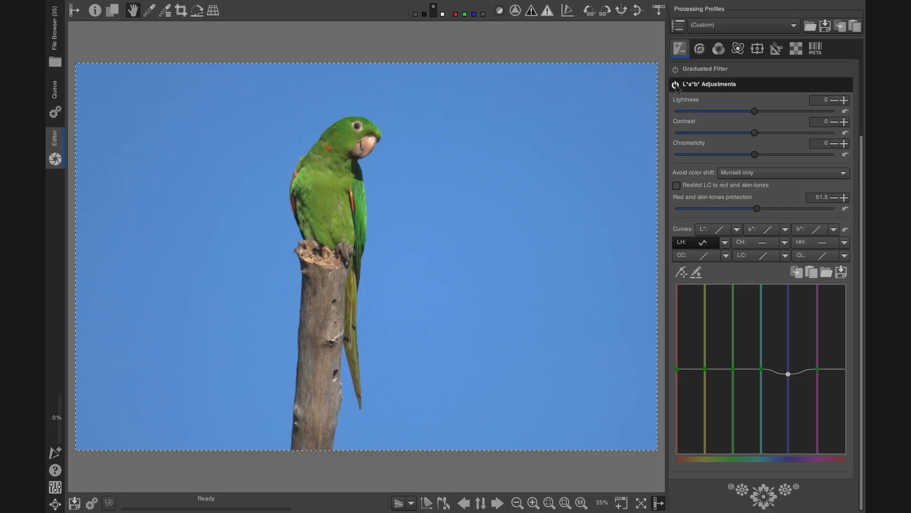
{"action": "left_click", "coordinate": [675, 84]}
{"action": "left_click", "coordinate": [674, 84]}
{"action": "left_click", "coordinate": [675, 84]}
{"action": "left_click", "coordinate": [675, 85]}
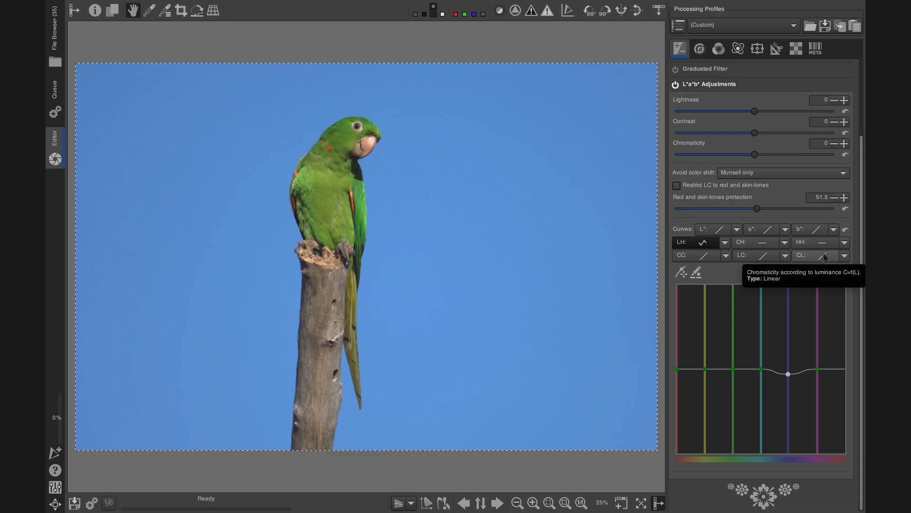
Shift the LH curve's cyan point slightly toward the blue one
{"action": "left_click", "coordinate": [762, 368]}
{"action": "left_click", "coordinate": [768, 367]}
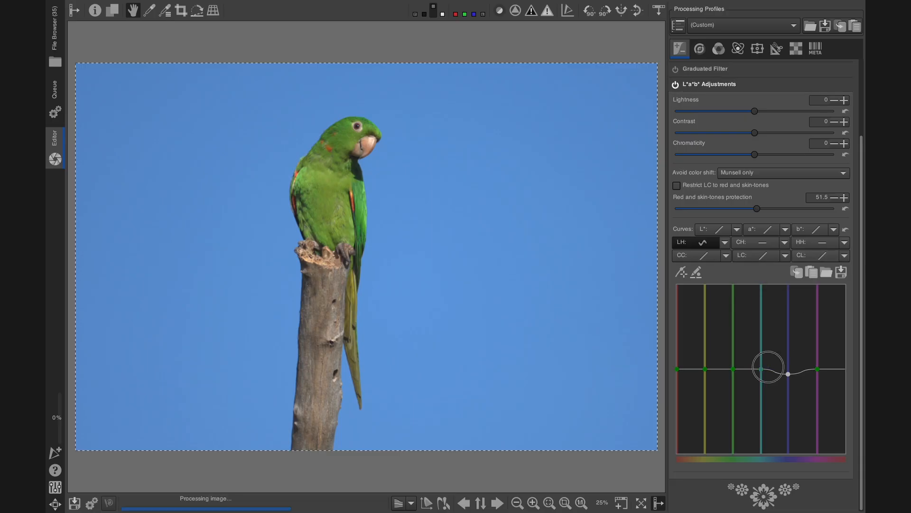
{"action": "mouse_move", "coordinate": [763, 368]}
{"action": "left_mouse_down"}
{"action": "mouse_move", "coordinate": [774, 367]}
{"action": "mouse_move", "coordinate": [752, 367]}
{"action": "mouse_move", "coordinate": [775, 367]}
{"action": "mouse_move", "coordinate": [762, 367]}
{"action": "left_mouse_up"}
Reset Red and skin-tones protection to 0.0 and reset the LH curve
{"action": "left_click", "coordinate": [845, 208]}
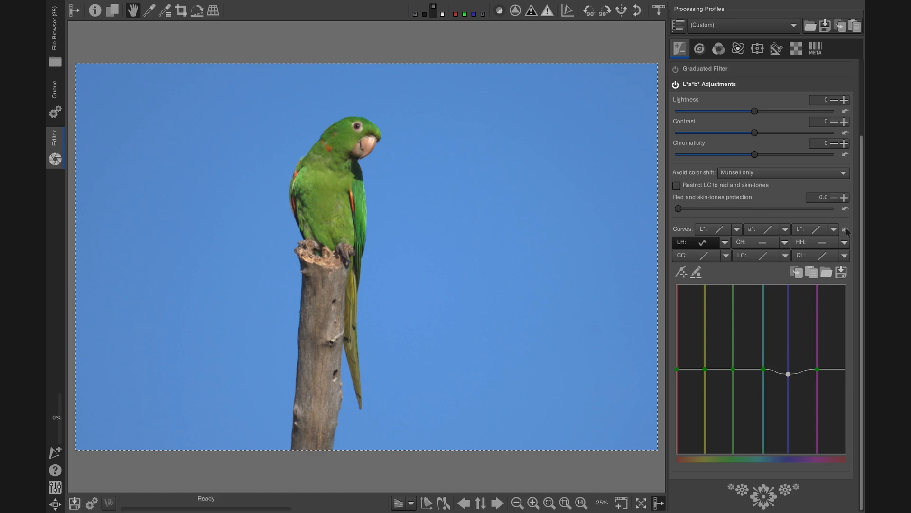
{"action": "left_click", "coordinate": [846, 230]}
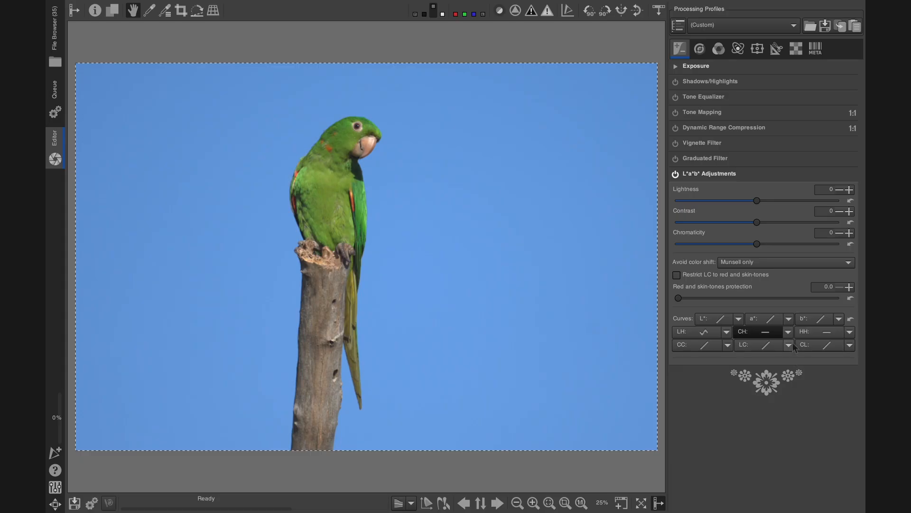
Set the CH curve to Equalizer, raise its yellow and green points, and compare with L*a*b* Adjustments off and on
{"action": "left_click", "coordinate": [788, 332]}
{"action": "left_click", "coordinate": [797, 351]}
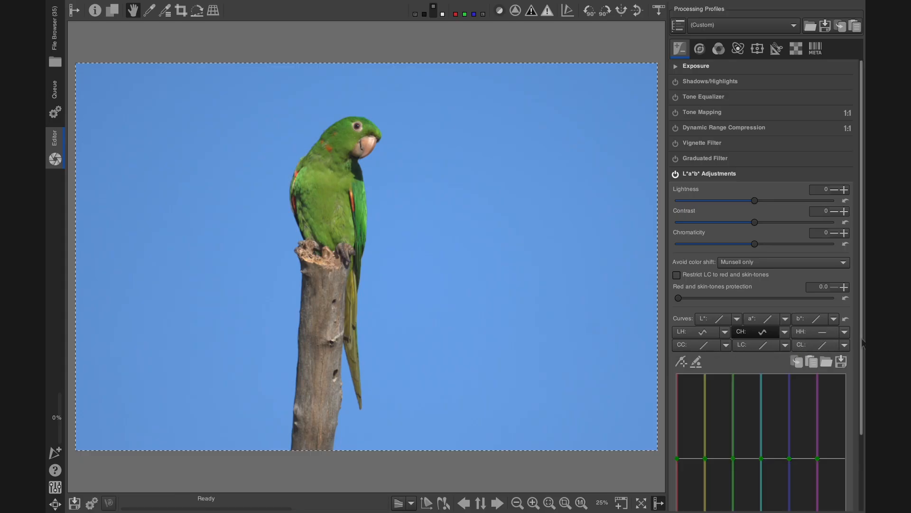
{"action": "scroll", "coordinate": [861, 417], "scroll_direction": "down", "scroll_amount": 3}
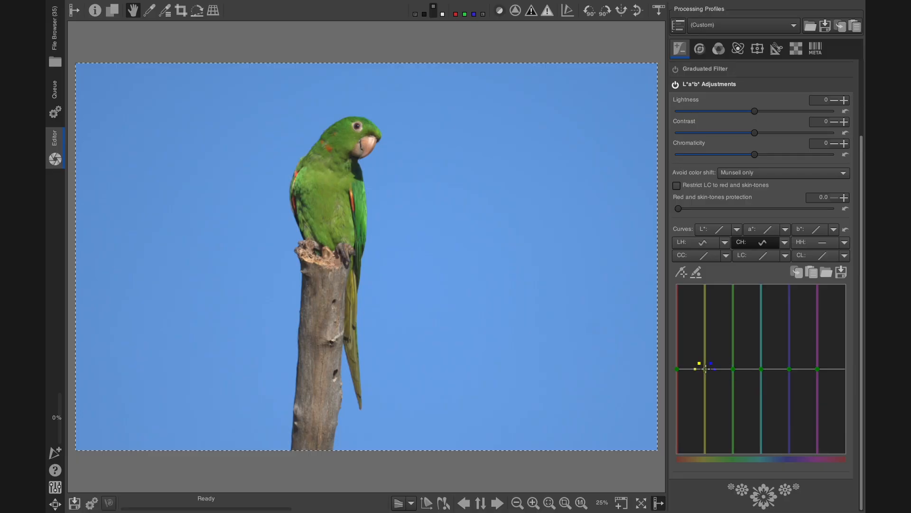
{"action": "left_click_drag", "start_coordinate": [706, 369], "coordinate": [731, 353]}
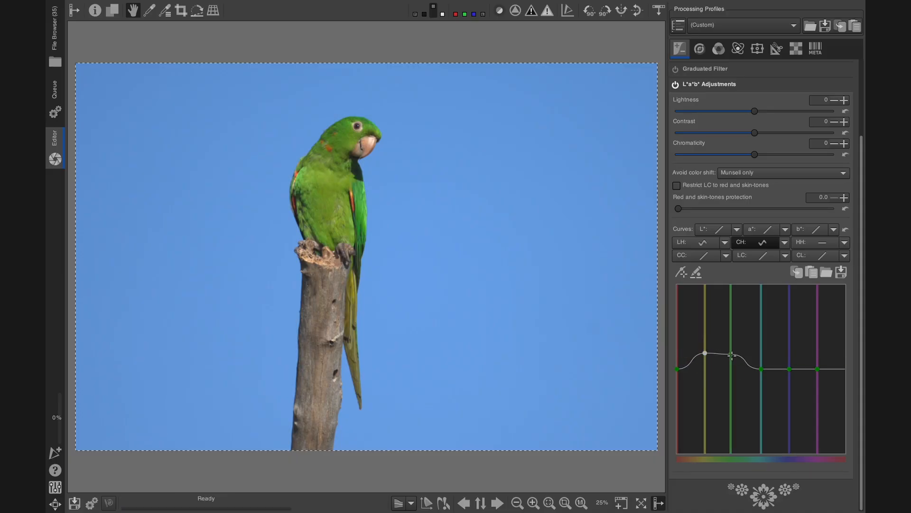
{"action": "left_click", "coordinate": [675, 85]}
{"action": "left_click", "coordinate": [675, 84]}
{"action": "left_click", "coordinate": [675, 84]}
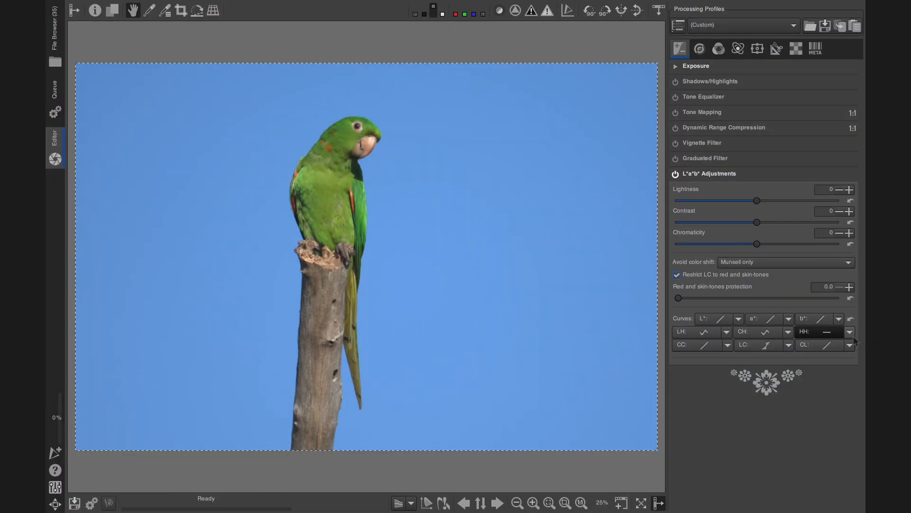
Set the HH curve to Equalizer, try raising its blue point slightly, and reset the curve
{"action": "left_click", "coordinate": [849, 332]}
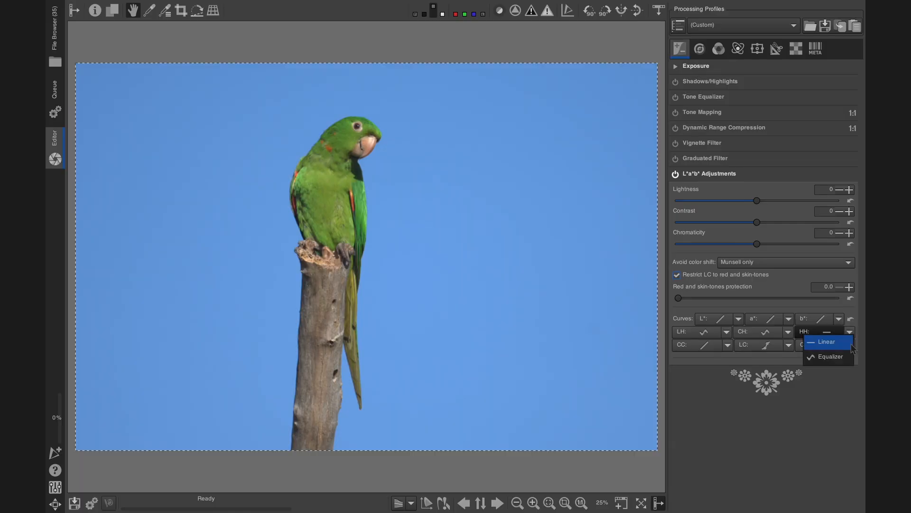
{"action": "left_click", "coordinate": [828, 358]}
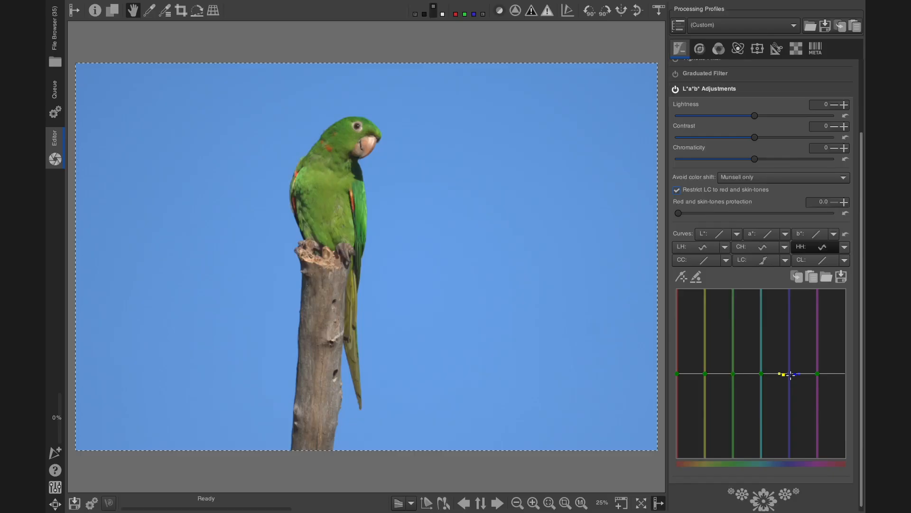
{"action": "mouse_move", "coordinate": [790, 374]}
{"action": "left_mouse_down"}
{"action": "mouse_move", "coordinate": [790, 400]}
{"action": "mouse_move", "coordinate": [791, 352]}
{"action": "mouse_move", "coordinate": [794, 368]}
{"action": "left_mouse_up"}
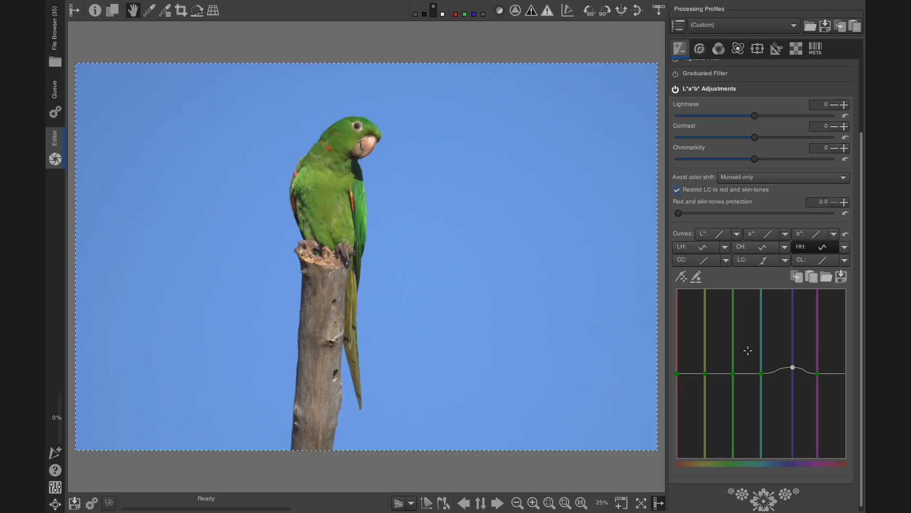
{"action": "left_click", "coordinate": [847, 238]}
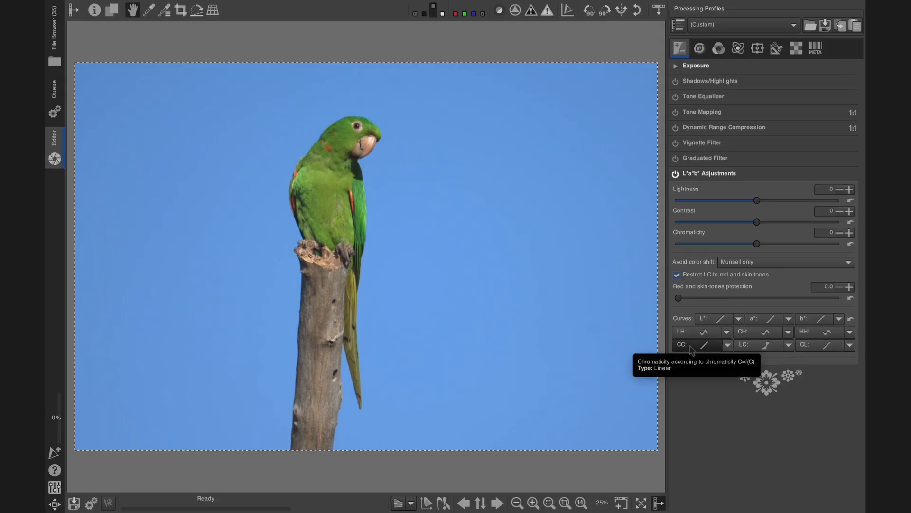
Set the CC curve to Flexible, anchor its lower half with two points, and raise a third point near the low-chromaticity end
{"action": "left_click", "coordinate": [727, 345]}
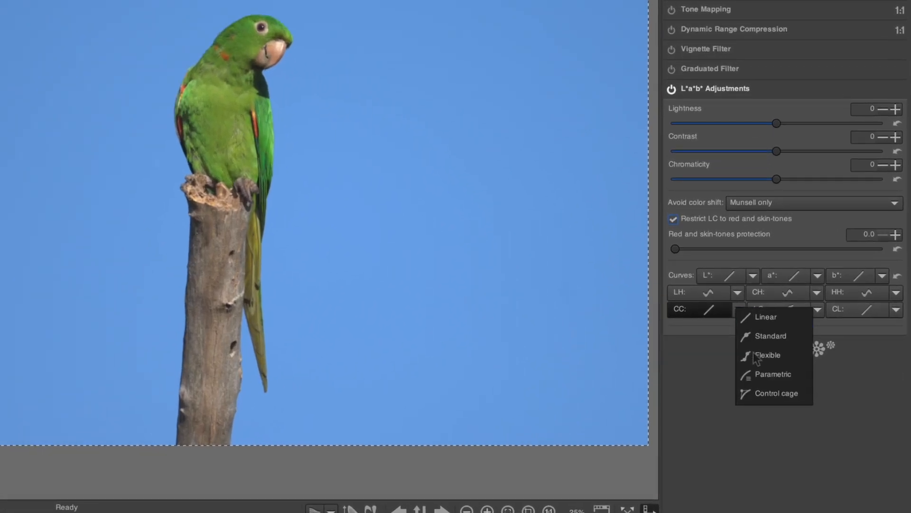
{"action": "left_click", "coordinate": [779, 353]}
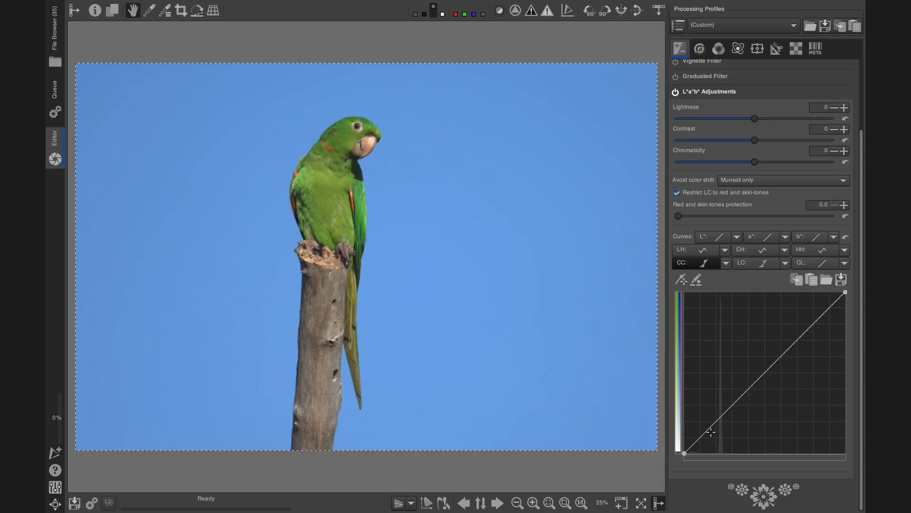
{"action": "left_click", "coordinate": [708, 432]}
{"action": "left_click", "coordinate": [736, 386]}
{"action": "left_click_drag", "start_coordinate": [736, 387], "coordinate": [741, 396]}
{"action": "left_click_drag", "start_coordinate": [697, 441], "coordinate": [697, 441]}
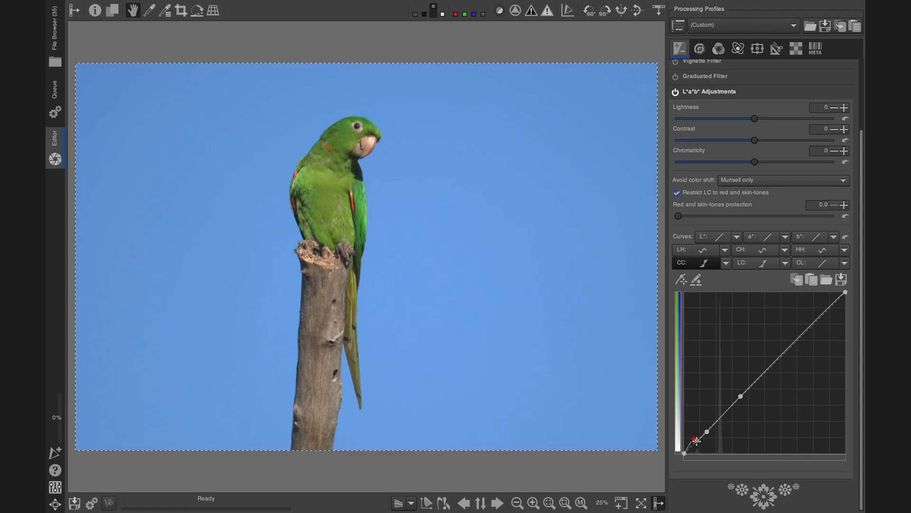
{"action": "left_click_drag", "start_coordinate": [695, 443], "coordinate": [692, 432]}
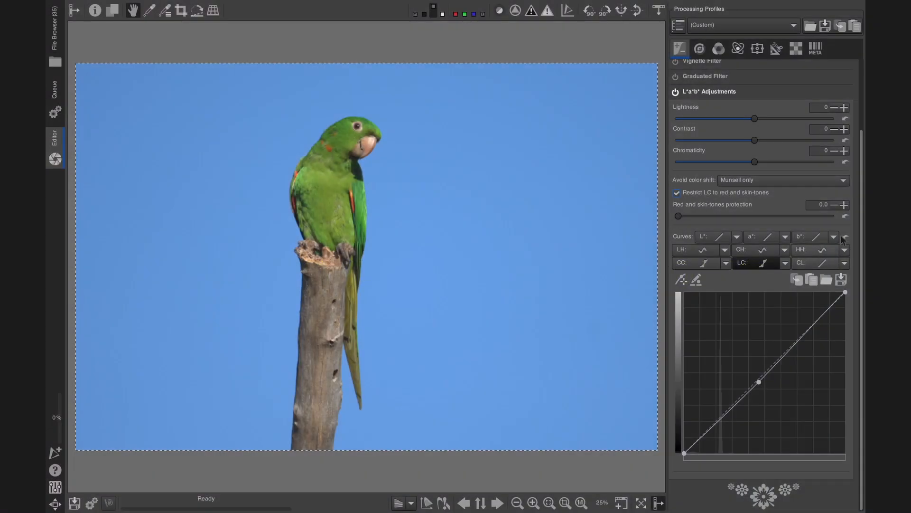
Set the LC curve to Flexible and place a control point near its middle, on the diagonal
{"action": "left_click", "coordinate": [785, 263]}
{"action": "left_click", "coordinate": [809, 298]}
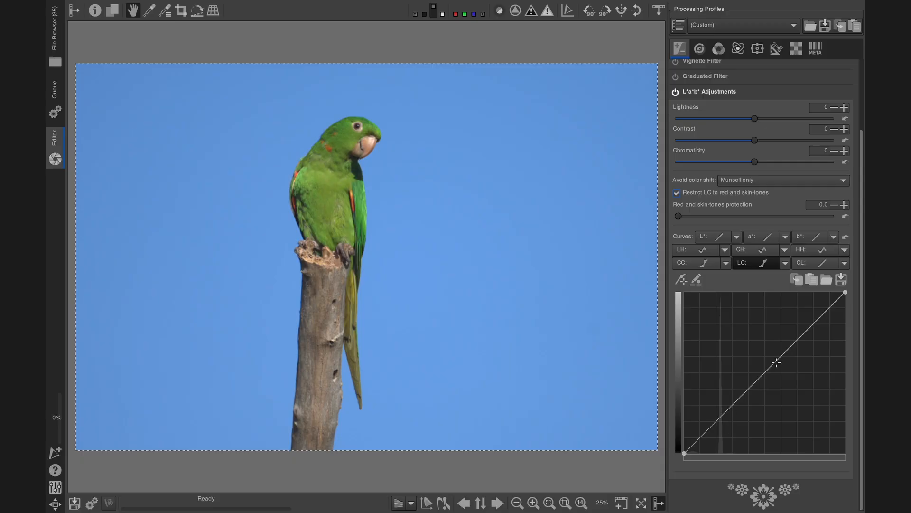
{"action": "mouse_move", "coordinate": [776, 362]}
{"action": "left_mouse_down"}
{"action": "mouse_move", "coordinate": [756, 361]}
{"action": "mouse_move", "coordinate": [746, 339]}
{"action": "mouse_move", "coordinate": [763, 351]}
{"action": "mouse_move", "coordinate": [809, 311]}
{"action": "mouse_move", "coordinate": [751, 325]}
{"action": "mouse_move", "coordinate": [728, 395]}
{"action": "mouse_move", "coordinate": [831, 357]}
{"action": "mouse_move", "coordinate": [763, 339]}
{"action": "mouse_move", "coordinate": [768, 372]}
{"action": "left_mouse_up"}
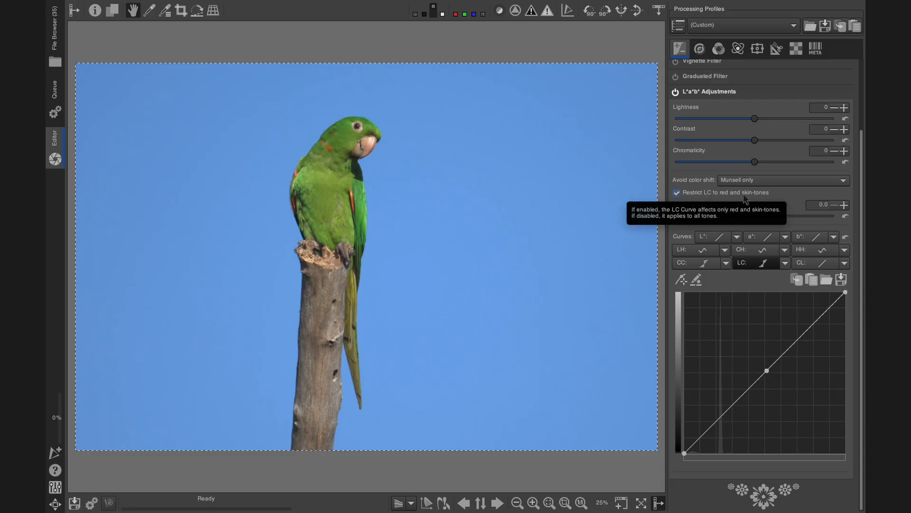
Turn off Restrict LC to red and skin-tones and shape the lower end of the LC curve with control points
{"action": "left_click", "coordinate": [677, 192]}
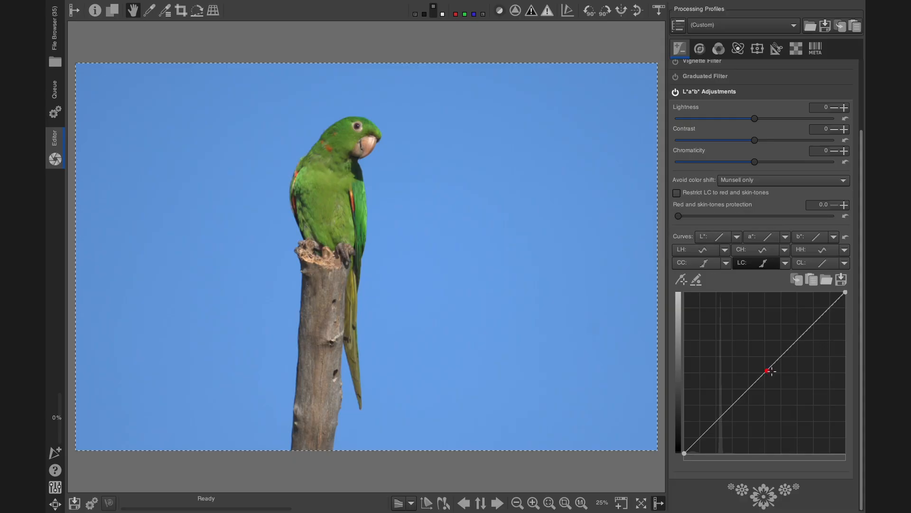
{"action": "left_click_drag", "start_coordinate": [771, 372], "coordinate": [703, 435]}
{"action": "mouse_move", "coordinate": [736, 401]}
{"action": "left_mouse_down"}
{"action": "mouse_move", "coordinate": [731, 386]}
{"action": "mouse_move", "coordinate": [741, 401]}
{"action": "mouse_move", "coordinate": [731, 389]}
{"action": "mouse_move", "coordinate": [738, 399]}
{"action": "mouse_move", "coordinate": [724, 398]}
{"action": "mouse_move", "coordinate": [735, 404]}
{"action": "left_mouse_up"}
{"action": "left_click_drag", "start_coordinate": [691, 440], "coordinate": [691, 440]}
{"action": "mouse_move", "coordinate": [703, 433]}
{"action": "left_mouse_down"}
{"action": "mouse_move", "coordinate": [713, 422]}
{"action": "mouse_move", "coordinate": [693, 434]}
{"action": "left_mouse_up"}
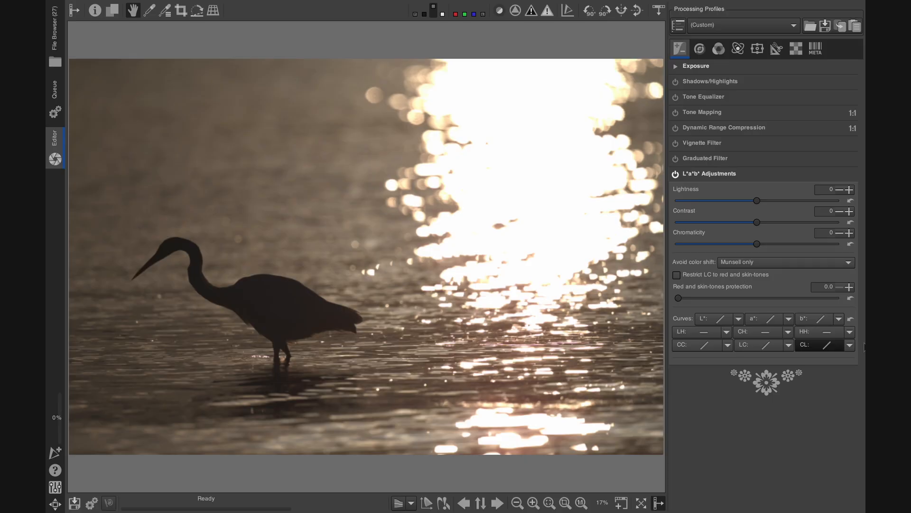
Try a Chromaticity of 70 on the heron photo and reset the slider to its default
{"action": "left_click_drag", "start_coordinate": [759, 243], "coordinate": [818, 253]}
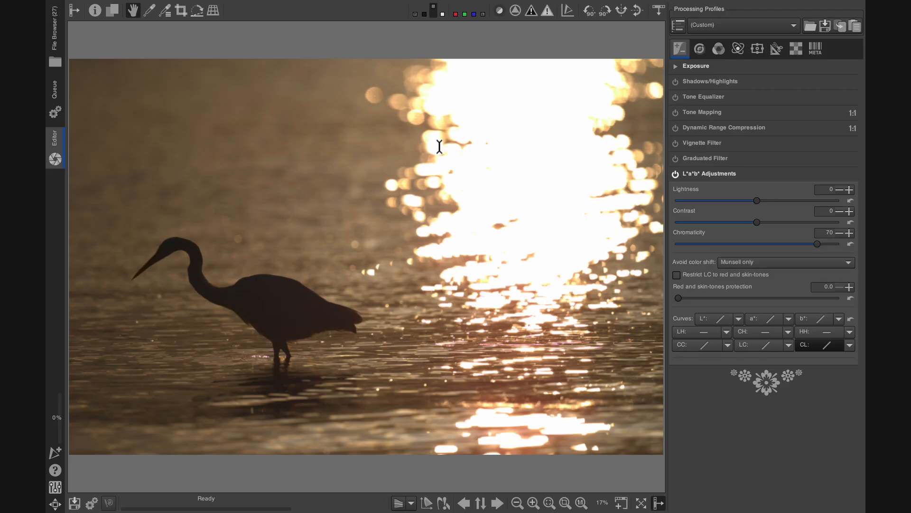
{"action": "left_click", "coordinate": [850, 244]}
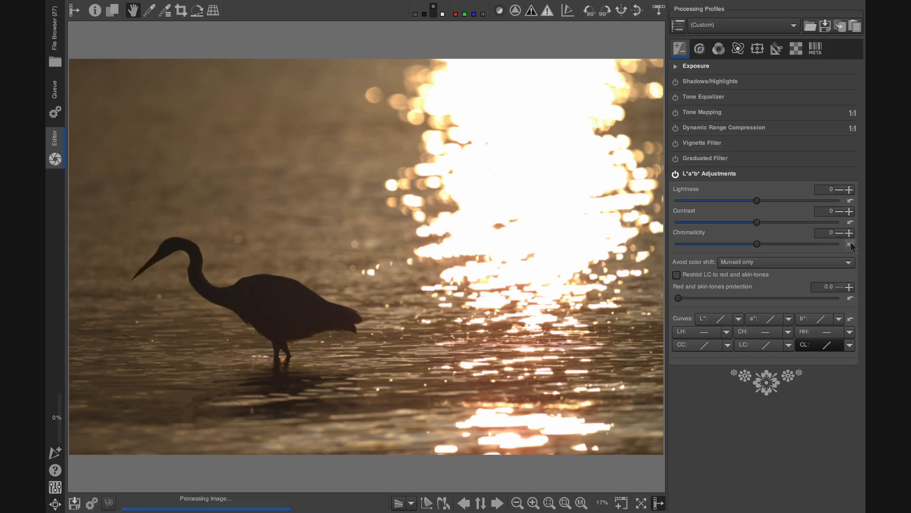
Set the CL curve to Flexible and shape it with three points, raising chromaticity in the shadows and lowering it in the highlights
{"action": "left_click", "coordinate": [849, 345]}
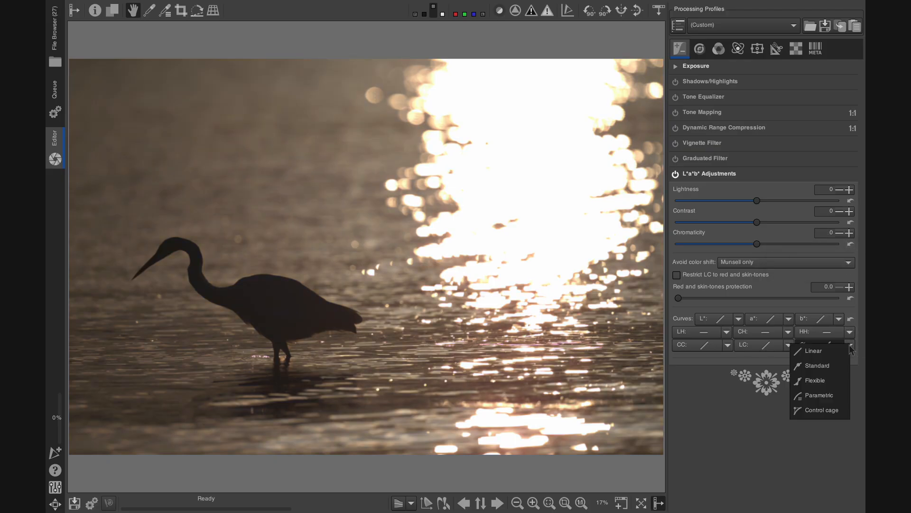
{"action": "left_click", "coordinate": [833, 380]}
{"action": "scroll", "coordinate": [860, 374], "scroll_direction": "down", "scroll_amount": 3}
{"action": "left_click", "coordinate": [758, 380]}
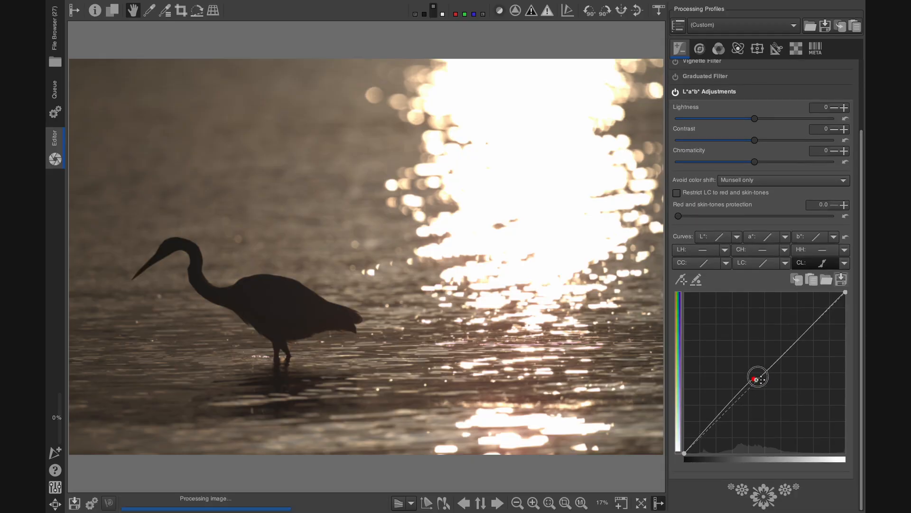
{"action": "left_click", "coordinate": [718, 396]}
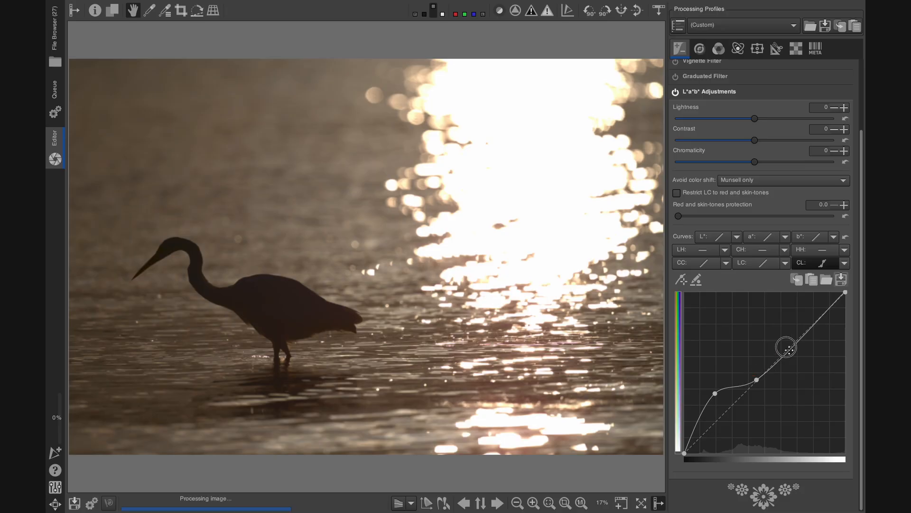
{"action": "left_click_drag", "start_coordinate": [756, 378], "coordinate": [830, 327]}
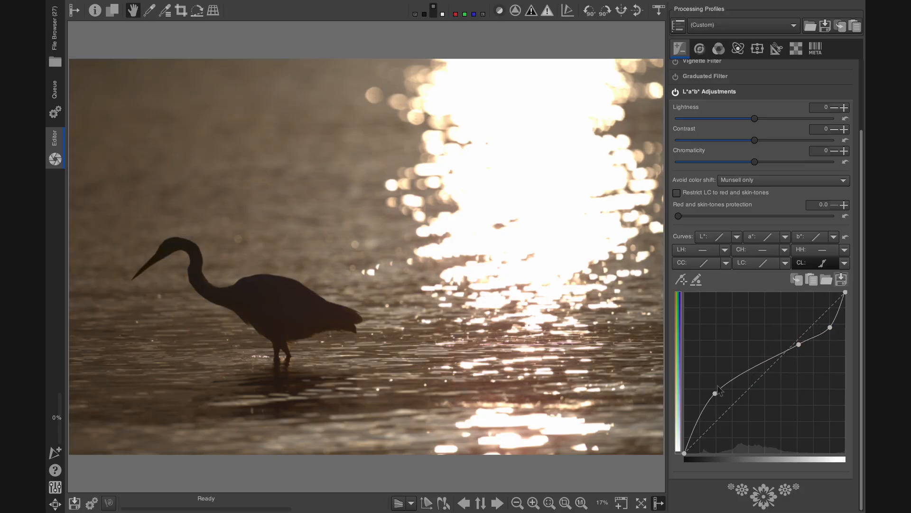
{"action": "left_click_drag", "start_coordinate": [715, 394], "coordinate": [710, 388]}
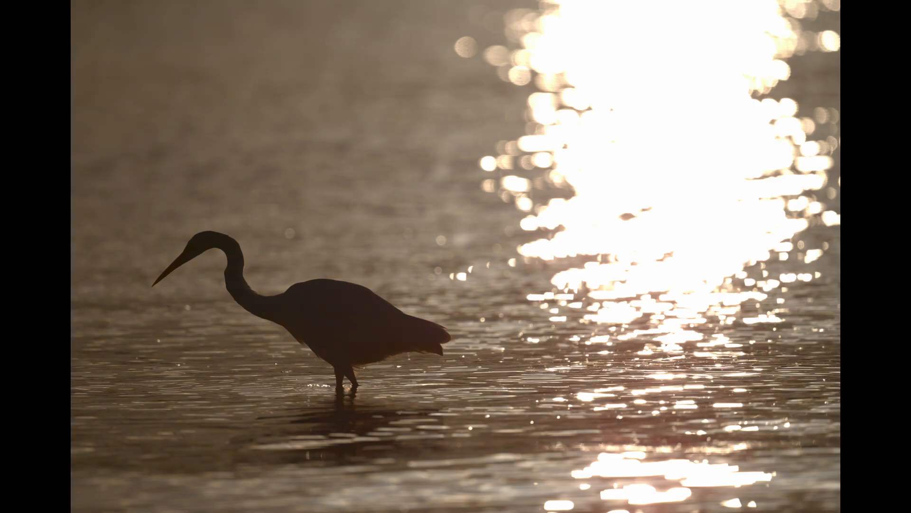